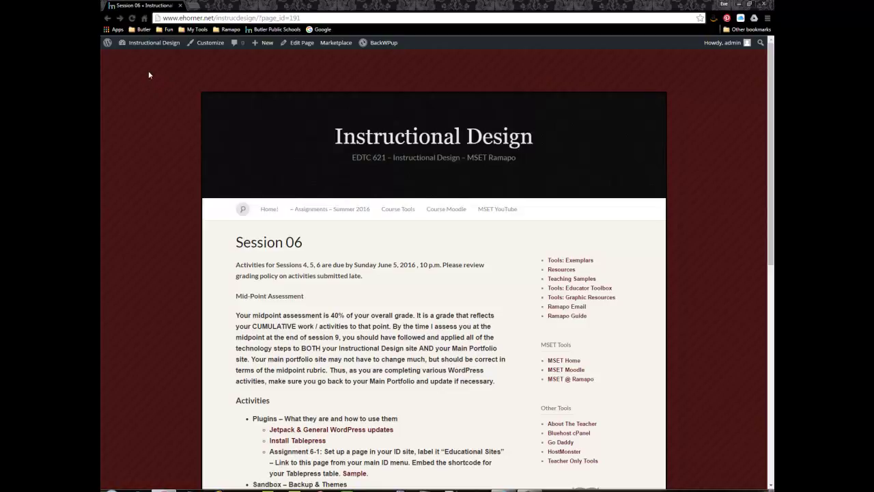
Export all content of the Instructional Design site and download the export file
mouse_move(147, 44)
left_click(132, 58)
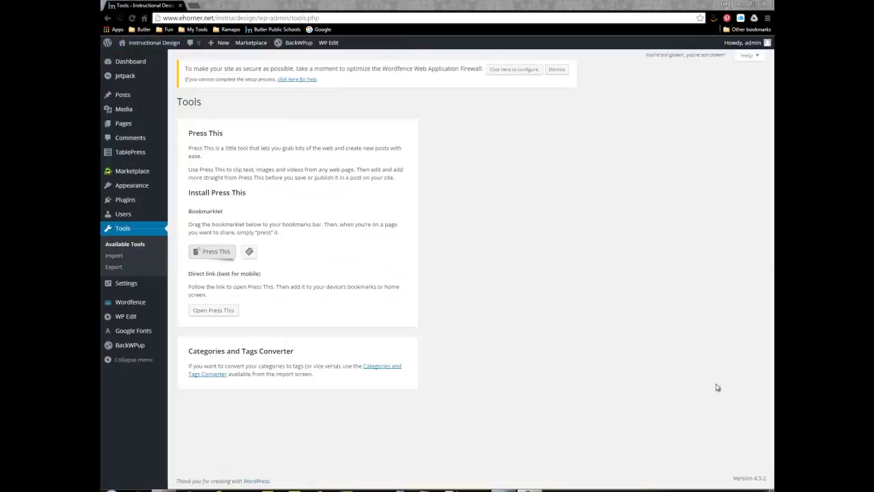
mouse_move(121, 129)
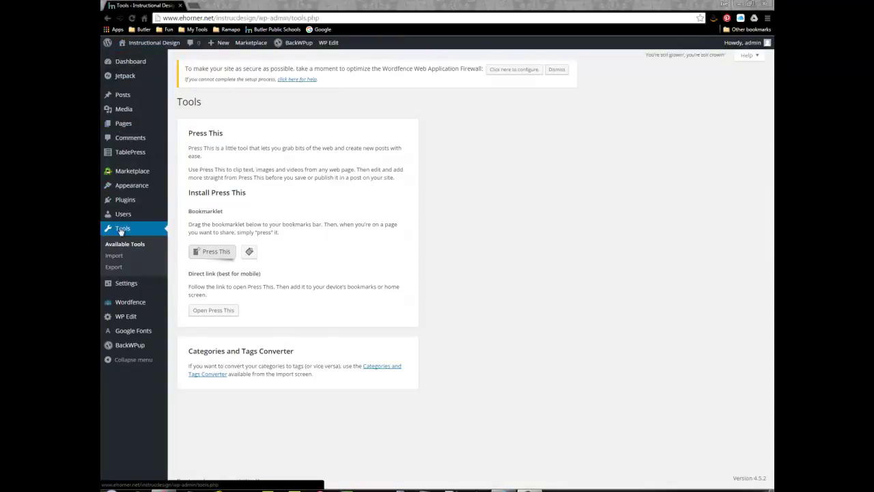
left_click(113, 270)
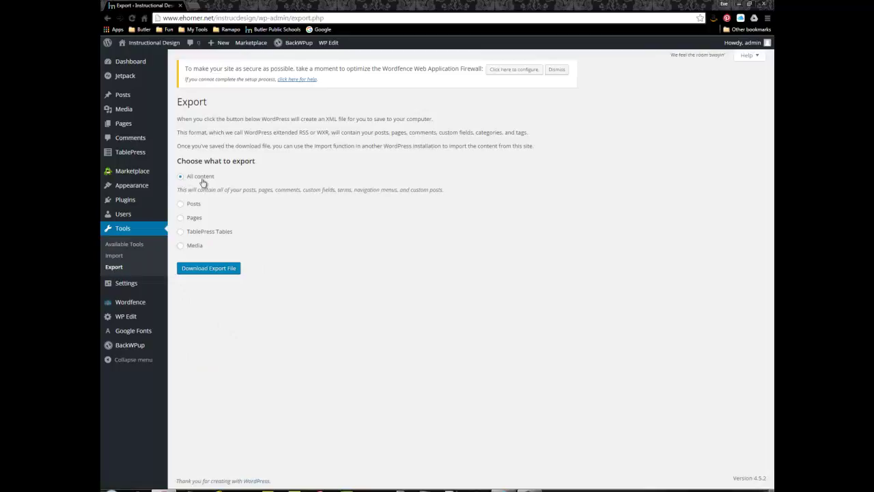
left_click(211, 268)
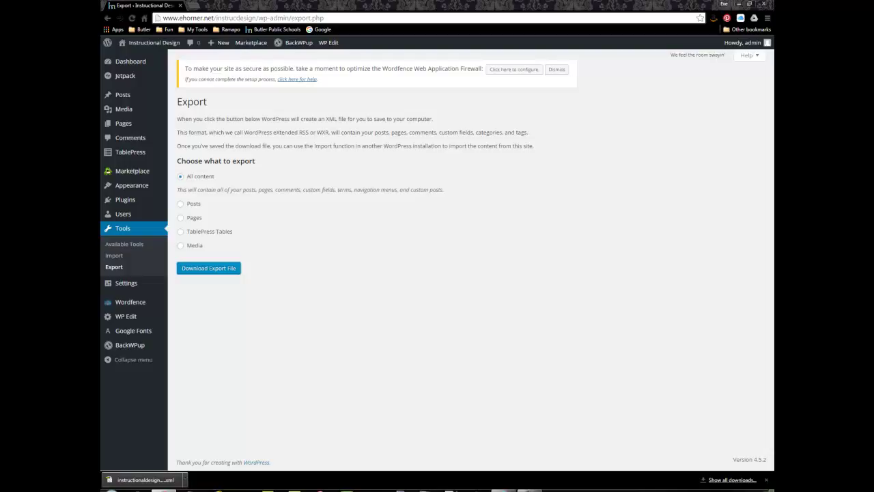
Switch to Firefox with the Sandbox dashboard and view the Sandbox site's front page in a new tab
left_click(739, 5)
left_click(503, 490)
left_click(619, 66)
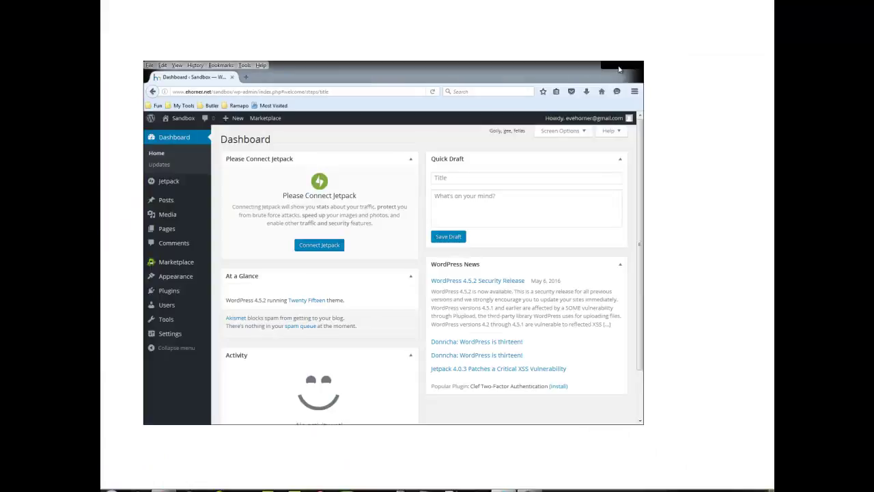
mouse_move(133, 58)
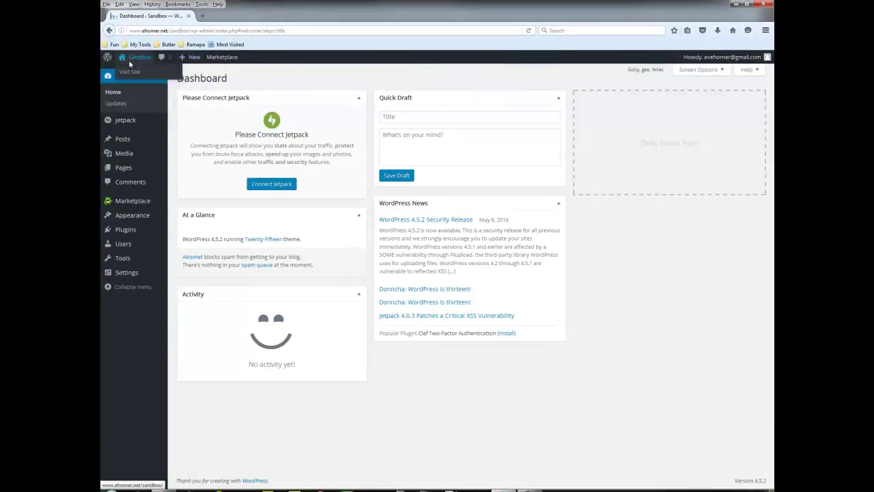
right_click(130, 72)
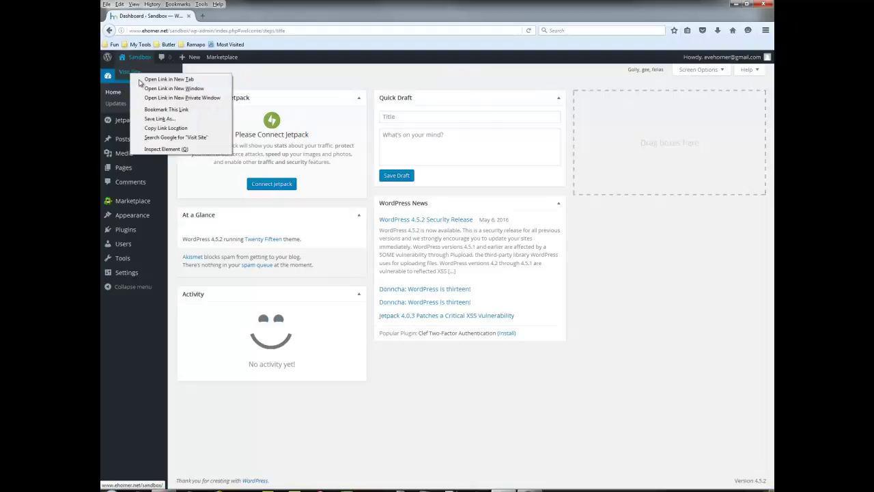
left_click(150, 81)
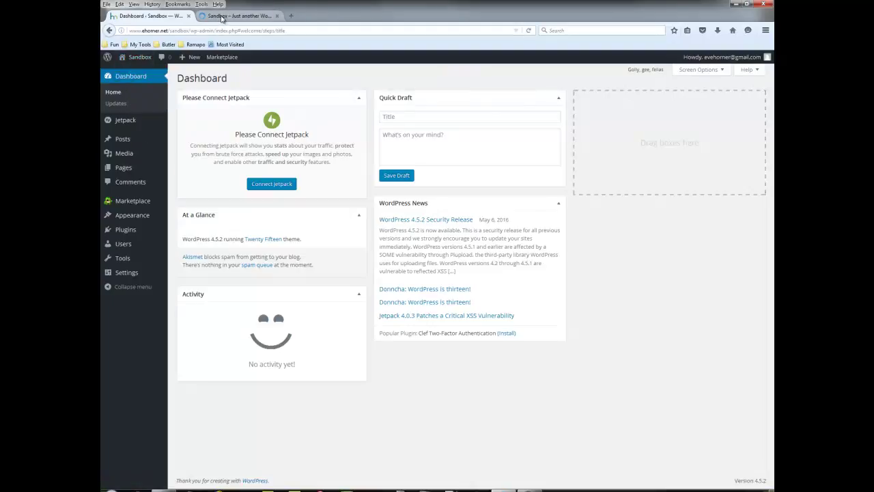
left_click(221, 17)
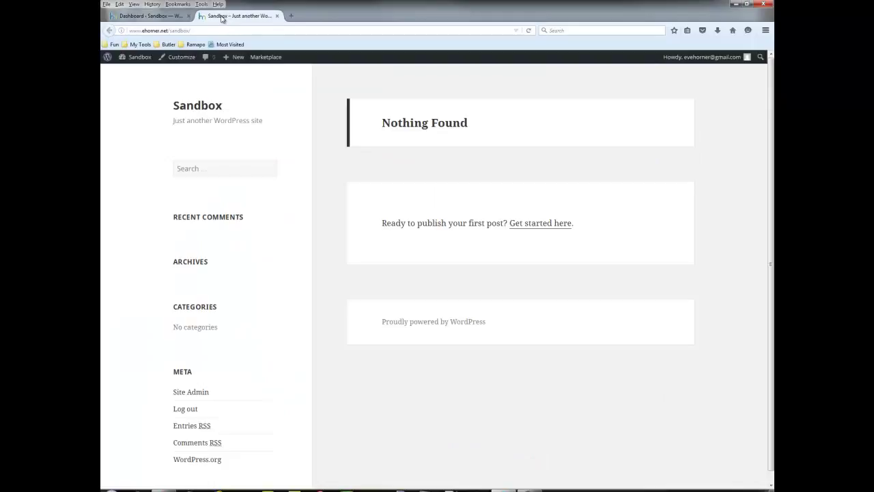
left_click_drag(381, 123, 466, 121)
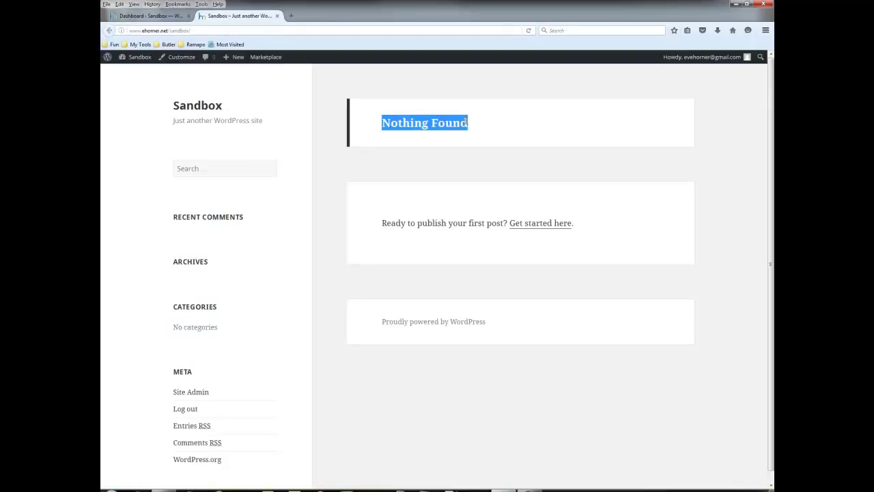
Return to the Sandbox dashboard and check its list of pages
left_click(158, 16)
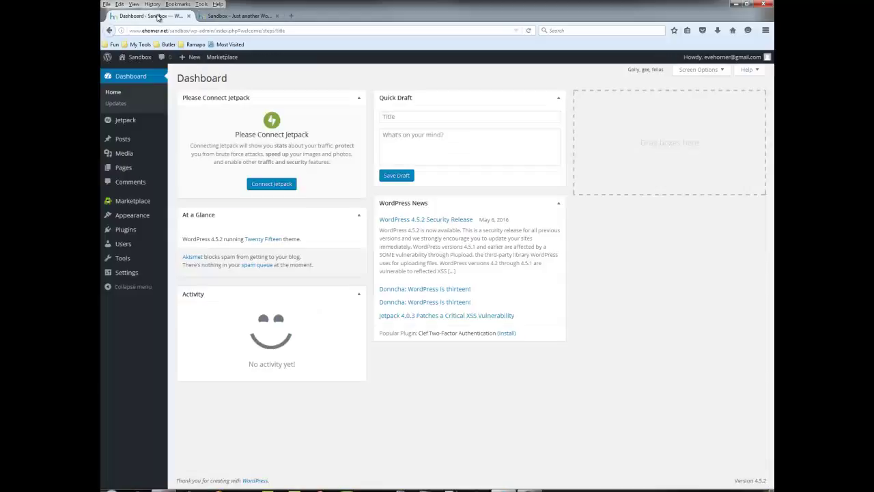
left_click(121, 172)
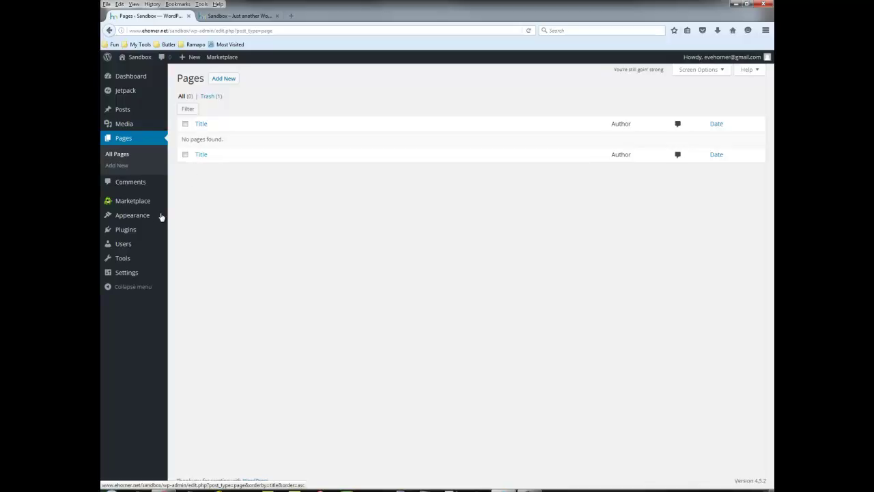
mouse_move(155, 223)
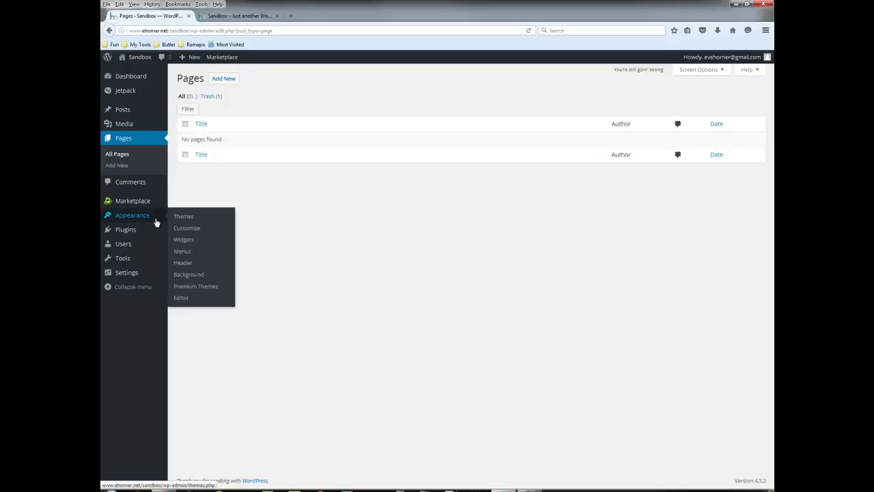
Install the WordPress Importer plugin on the Sandbox site, then activate and run it
mouse_move(126, 265)
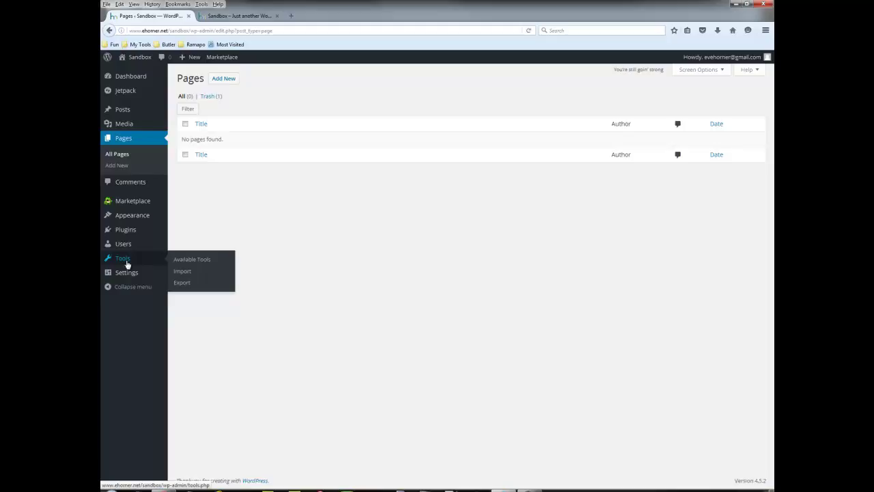
left_click(177, 277)
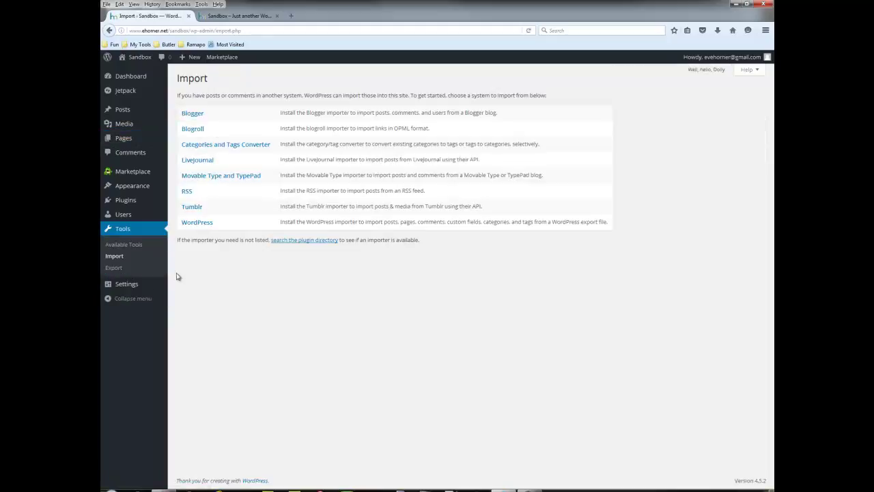
left_click(201, 224)
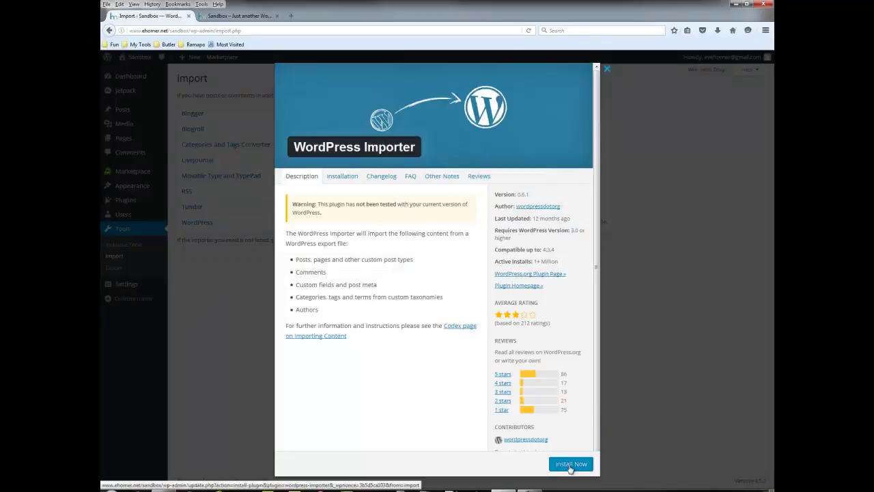
left_click(570, 465)
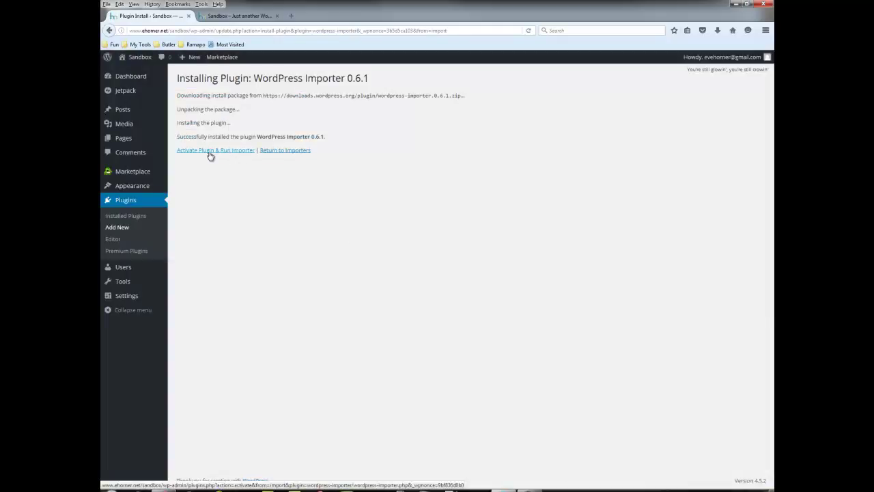
left_click(210, 153)
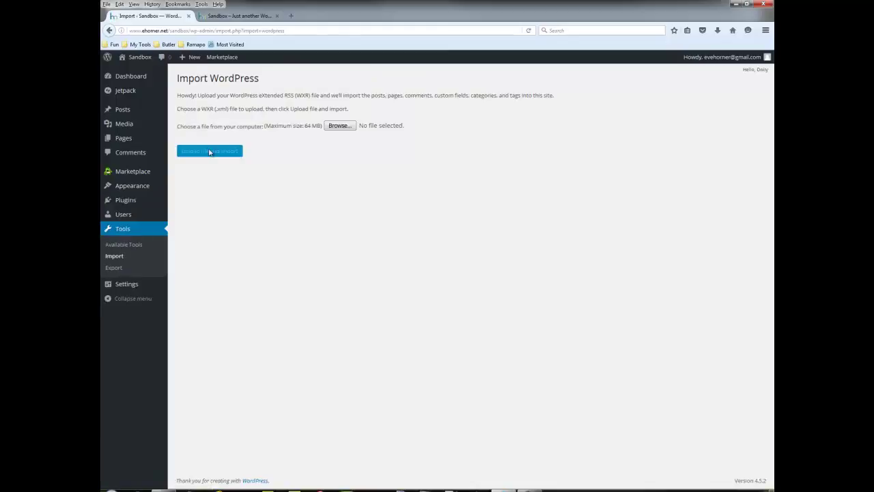
Upload the export file instructionaldesign.wordpress.2016-05-29.xml from the Desktop for import
left_click(334, 128)
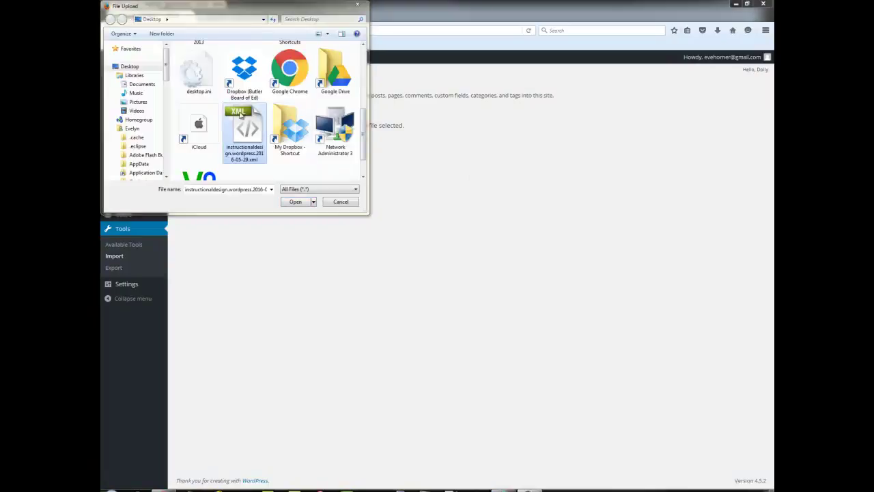
left_click(239, 125)
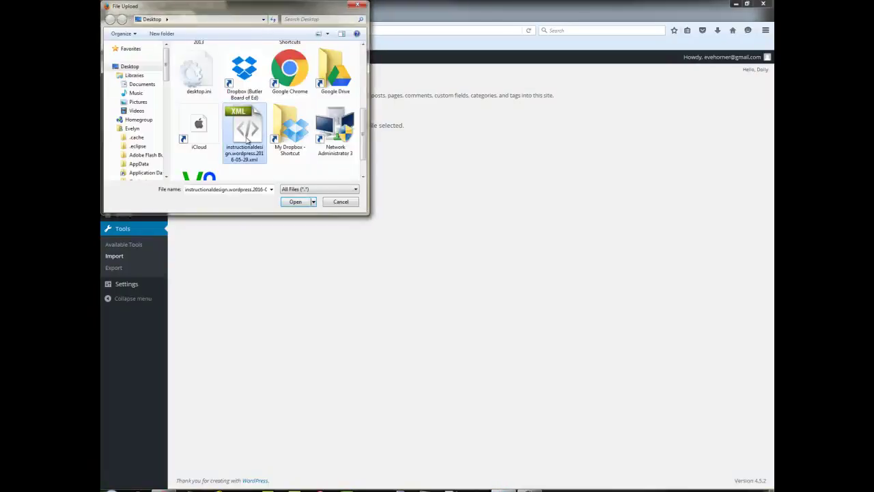
left_click(297, 202)
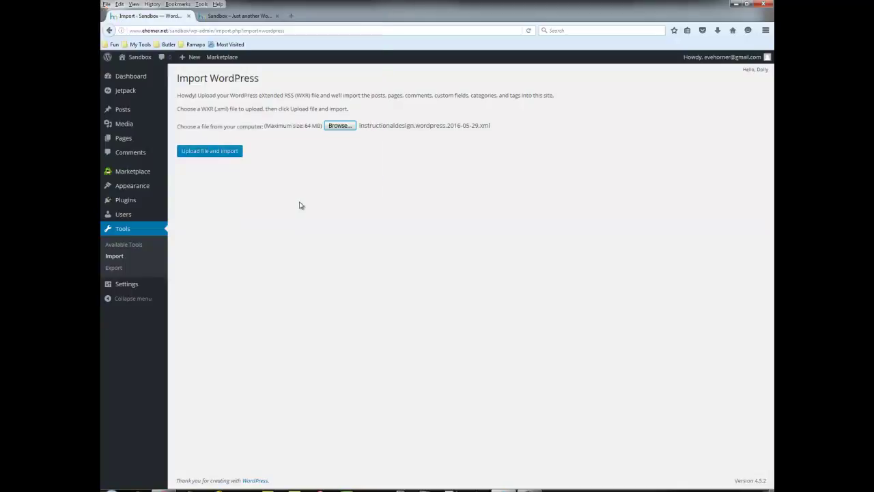
left_click(212, 155)
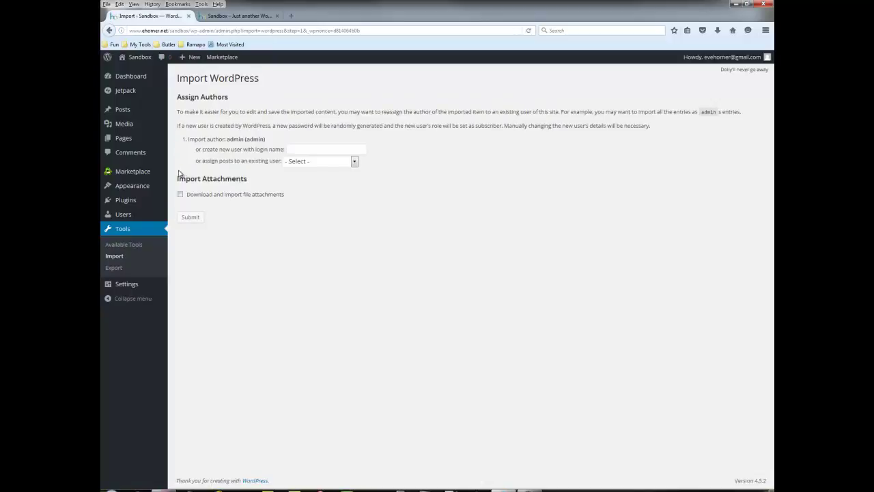
Run the import with file attachments included and the posts assigned to the existing user Admin Admin
left_click(180, 194)
left_click(354, 162)
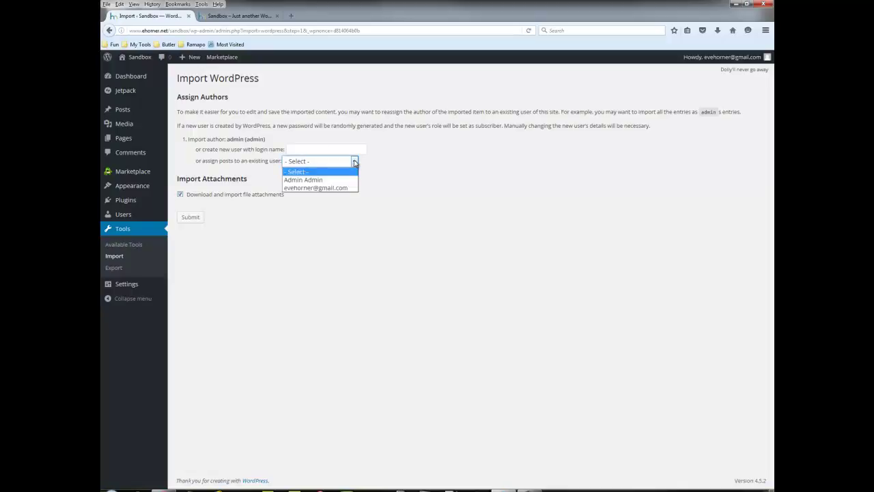
left_click(318, 180)
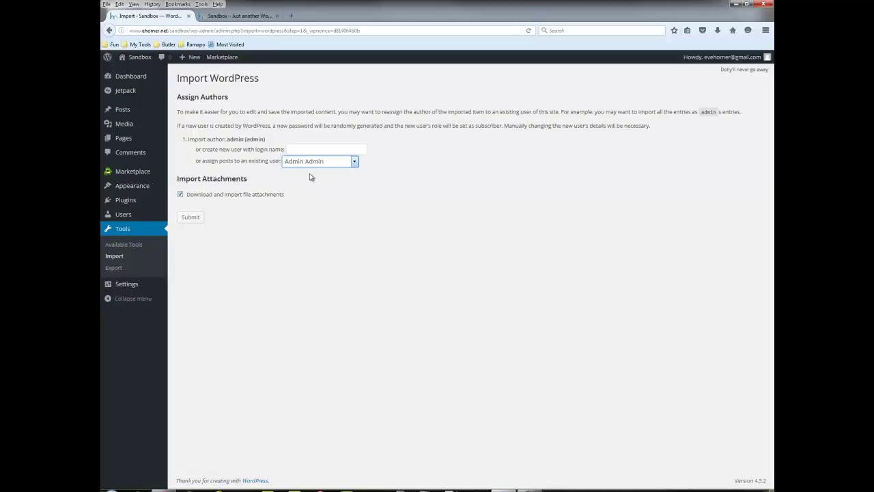
left_click(191, 218)
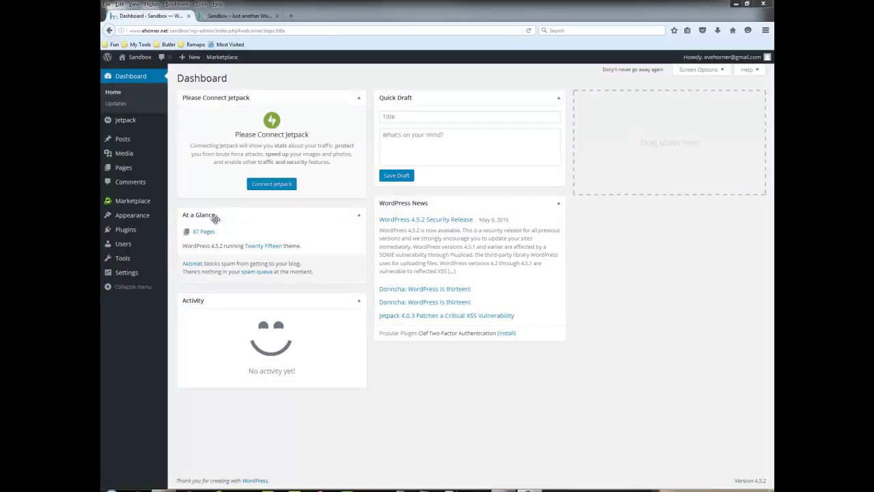
Reload the Sandbox front page and compare it with the Instructional Design site's home page
mouse_move(133, 119)
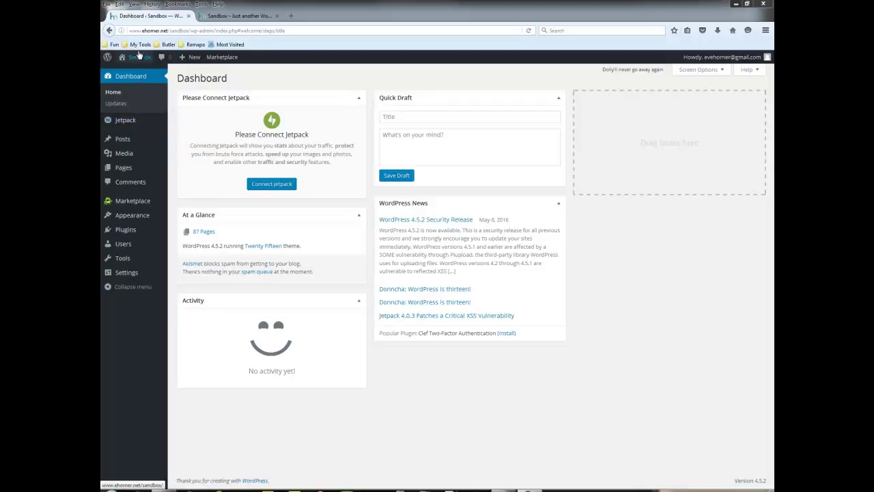
left_click(255, 15)
right_click(126, 116)
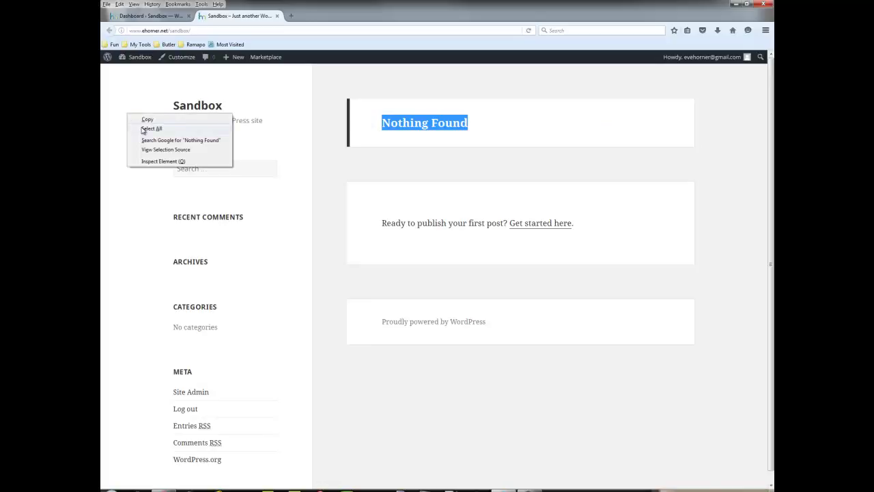
left_click(146, 82)
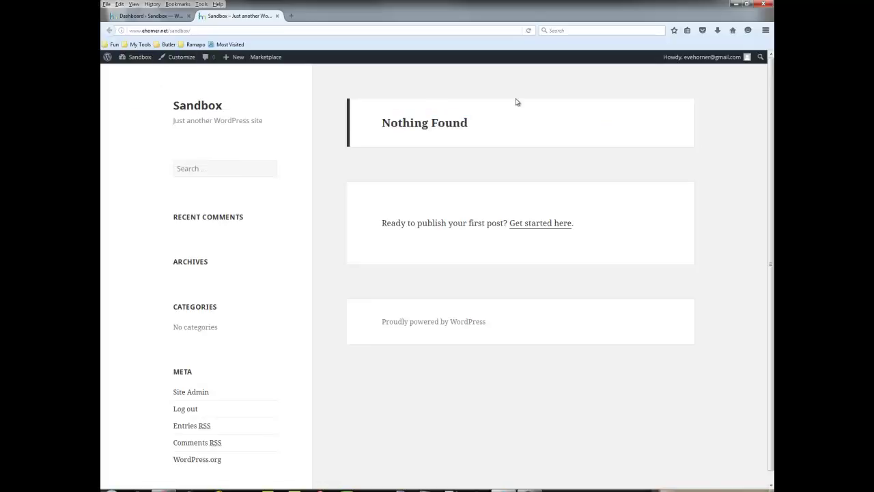
key("F5")
left_click_drag(771, 93, 668, 91)
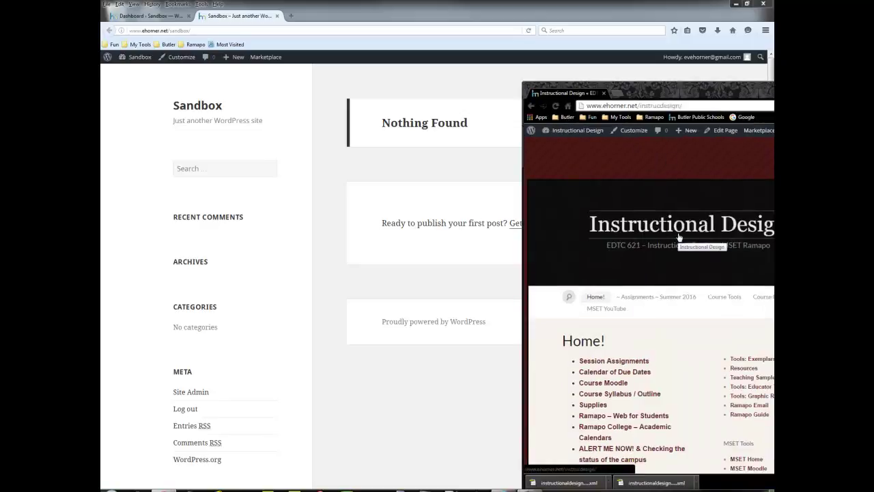
left_click(151, 93)
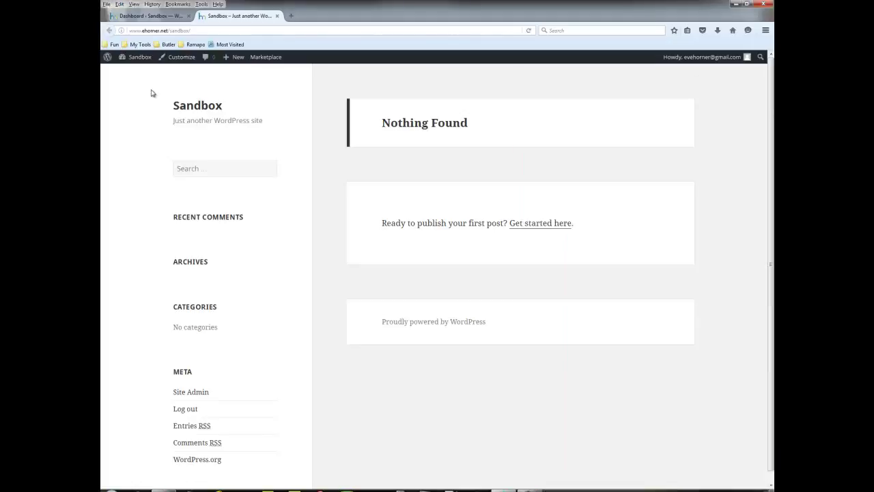
Set the Sandbox front page to the static page "~ Assignments ~ Summer 2016" in the Customizer, then save and publish it
mouse_move(147, 60)
left_click(147, 16)
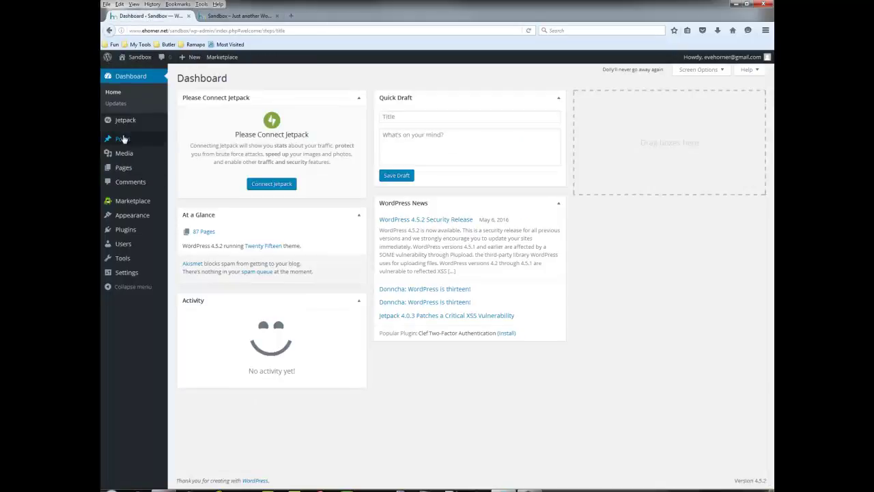
mouse_move(135, 217)
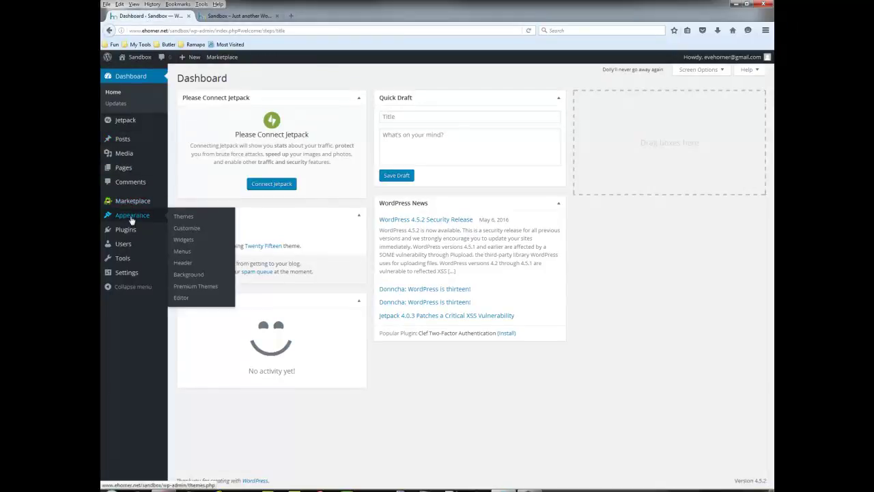
left_click(187, 229)
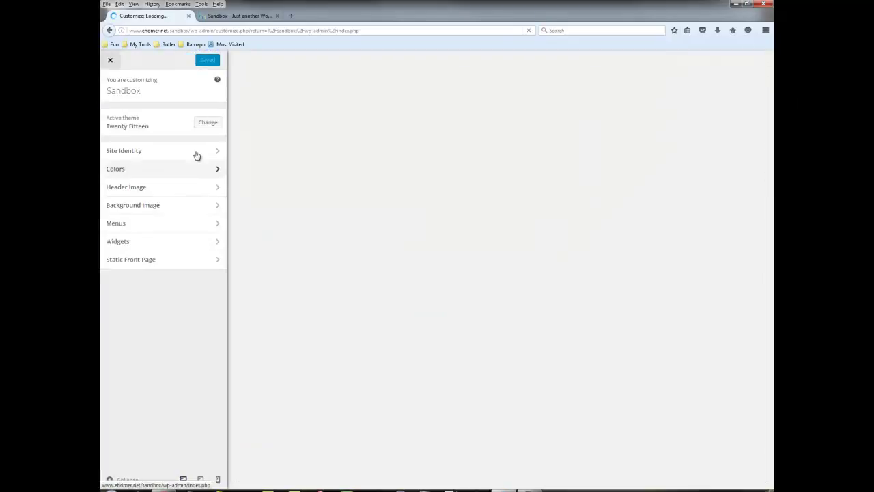
left_click(131, 264)
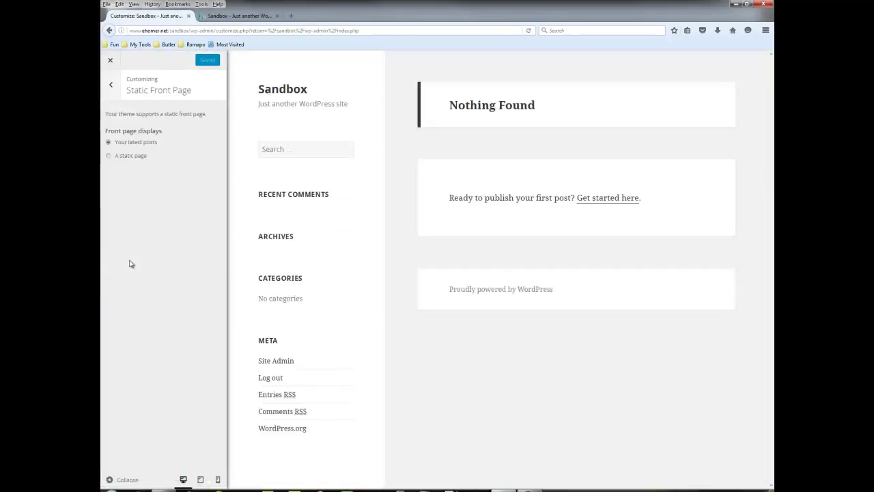
left_click(131, 159)
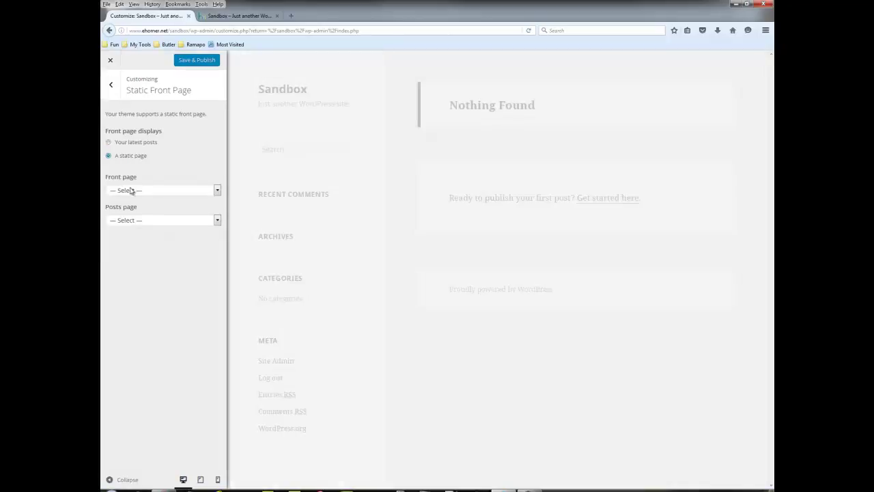
left_click(129, 190)
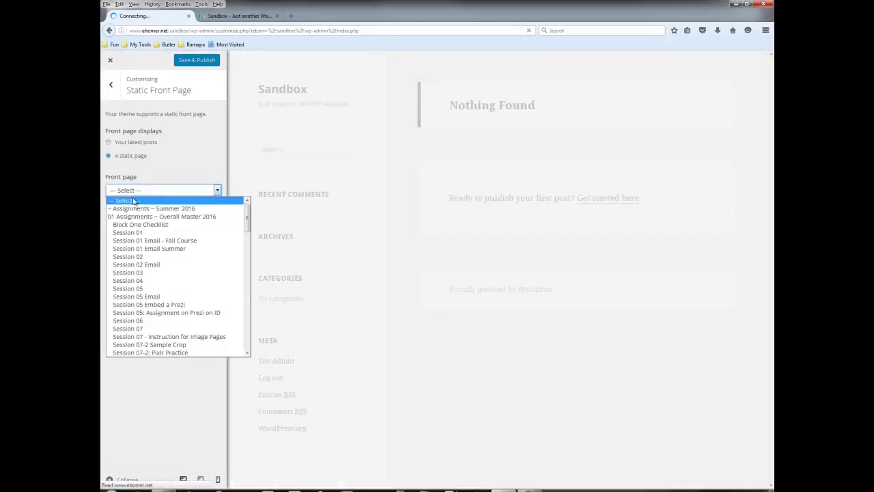
left_click(136, 208)
left_click(196, 59)
left_click(110, 60)
Arrange the Sandbox front page and the Instructional Design home page side by side and compare their layout and navigation menus
left_click(239, 15)
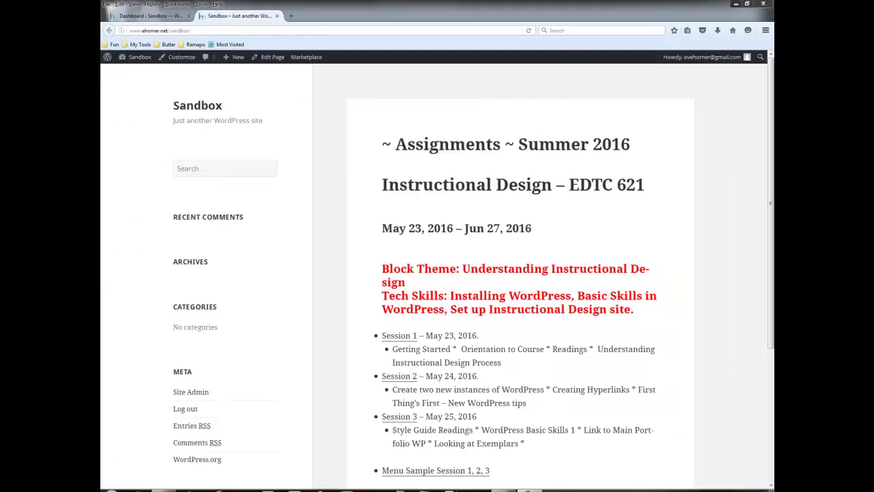
left_click_drag(771, 81, 731, 82)
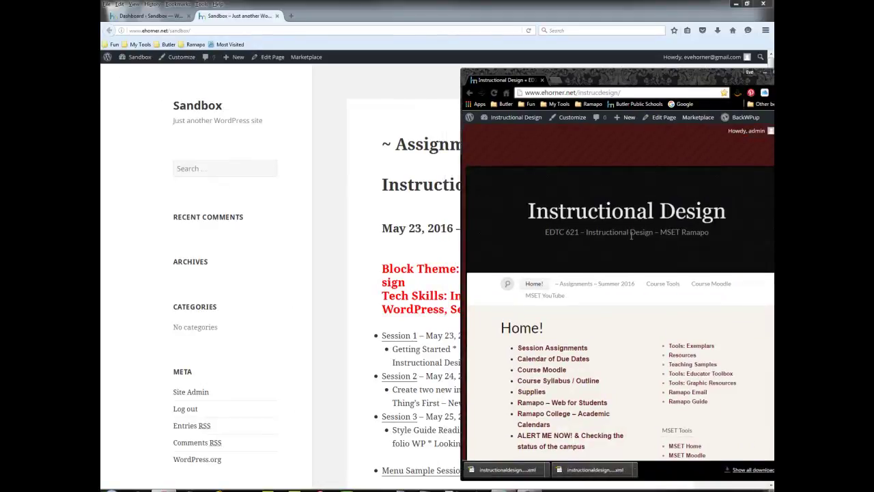
left_click(748, 6)
left_click_drag(570, 47, 498, 27)
left_click_drag(611, 186, 445, 185)
left_click_drag(659, 77, 646, 32)
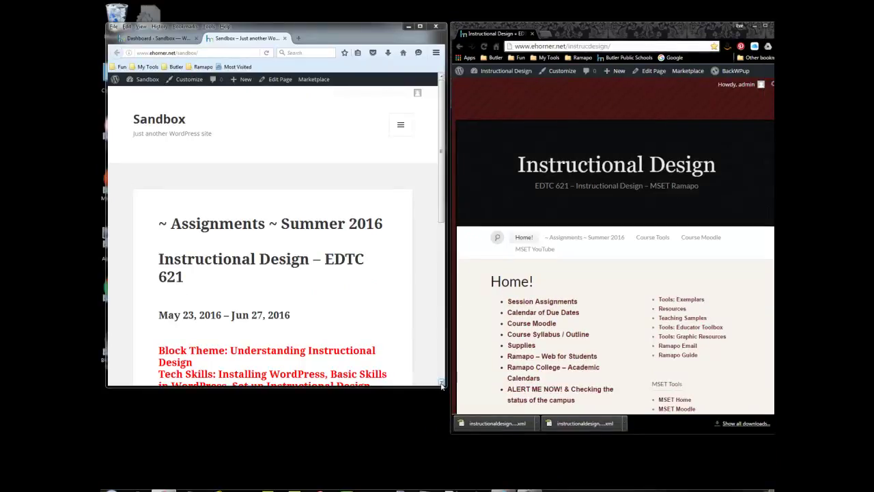
left_click_drag(444, 388, 566, 443)
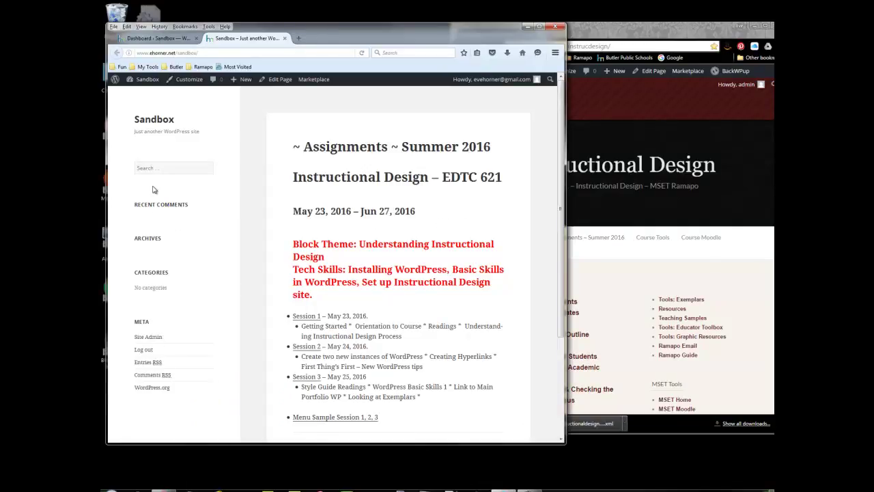
left_click_drag(601, 39, 743, 53)
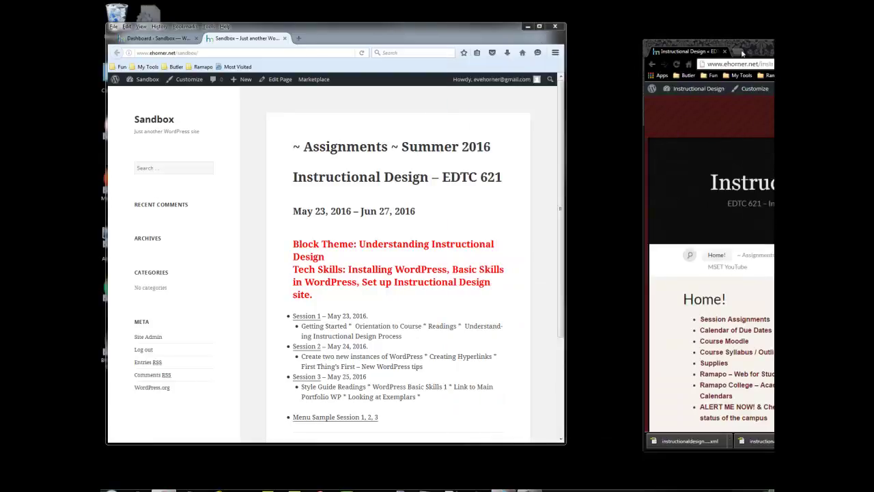
left_click(539, 26)
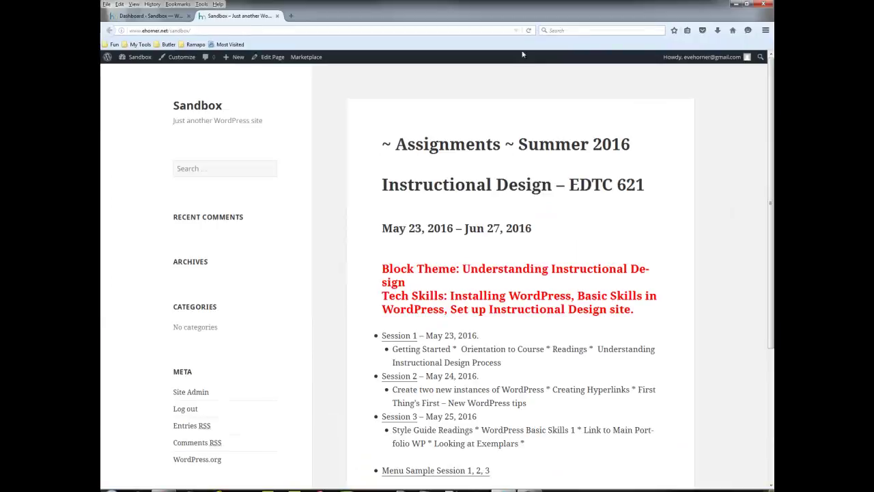
Assign the Course Tools menu to the Primary Menu theme location and save the menu
left_click(149, 16)
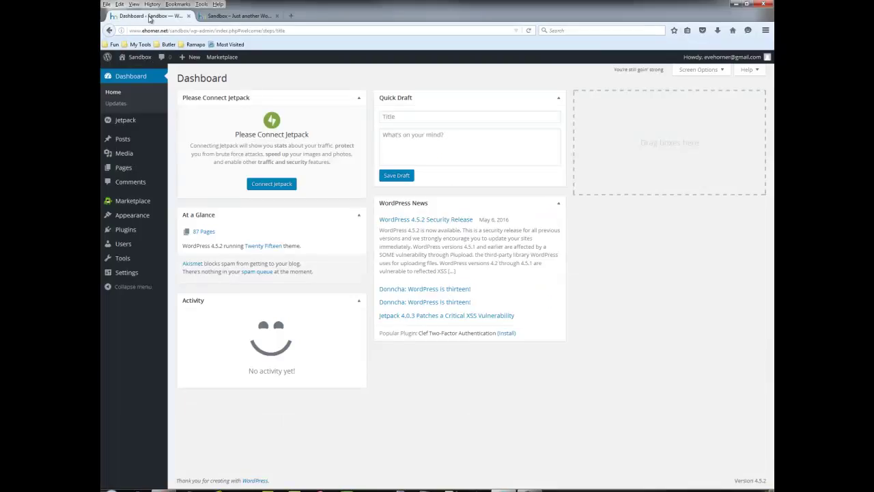
mouse_move(144, 223)
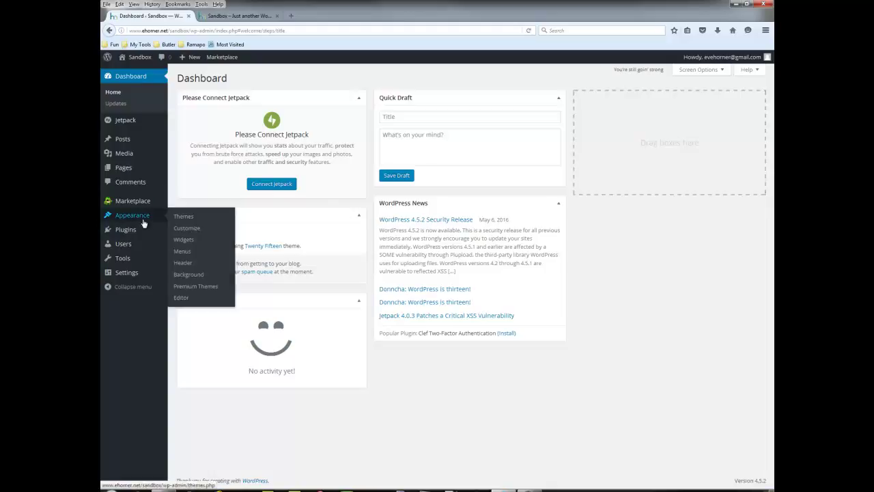
left_click(180, 255)
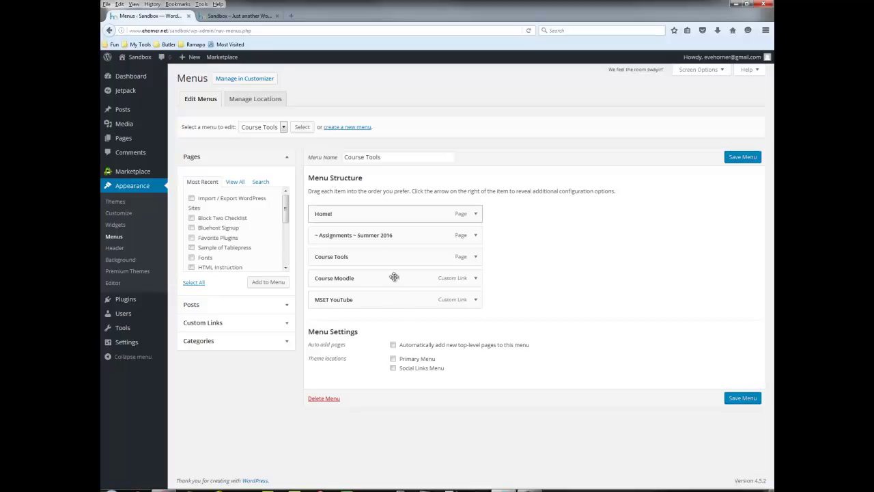
left_click(393, 358)
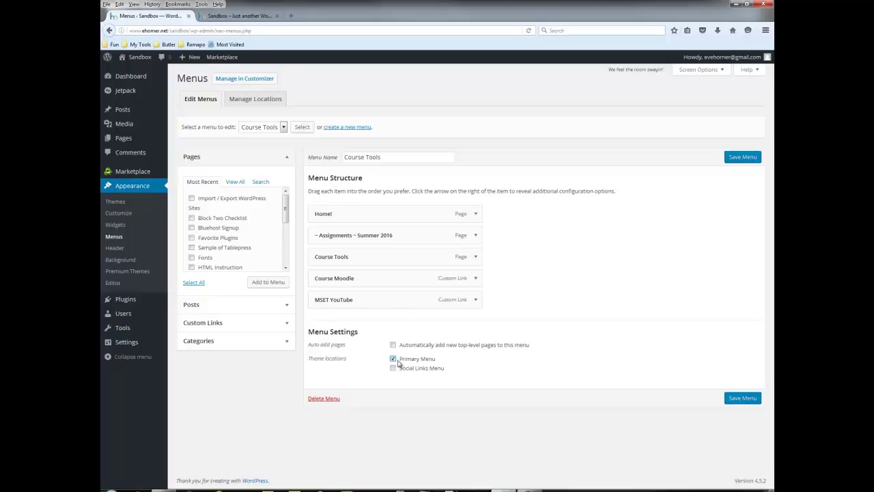
left_click(732, 399)
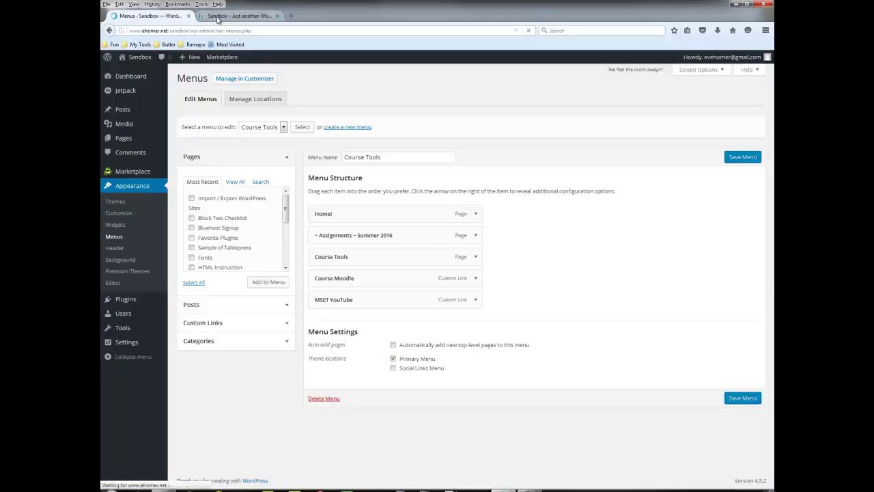
Reload the Sandbox front page to check the primary navigation menu
left_click(218, 17)
right_click(123, 88)
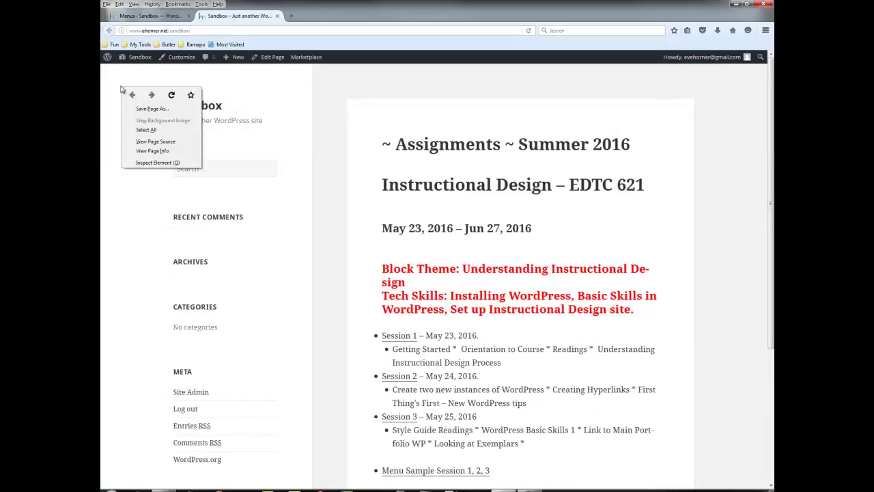
left_click(172, 96)
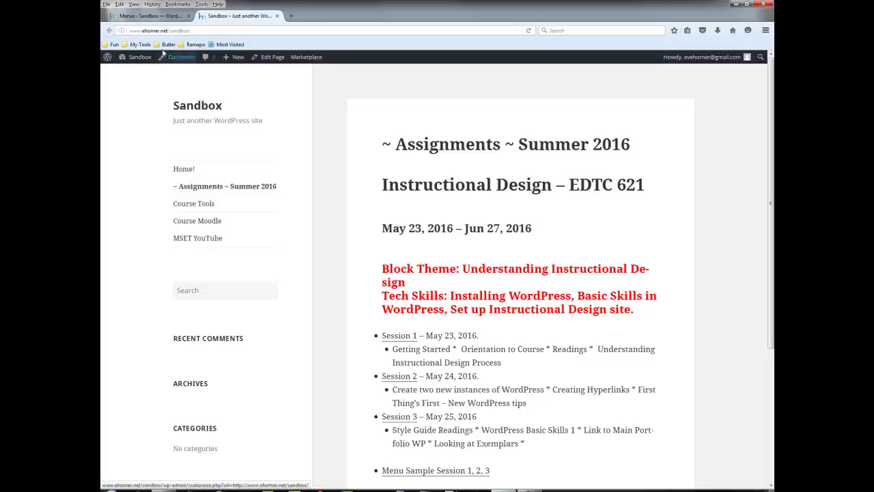
Assign the Course Tools menu to the Social Links Menu theme location as well and save the menu
left_click(154, 15)
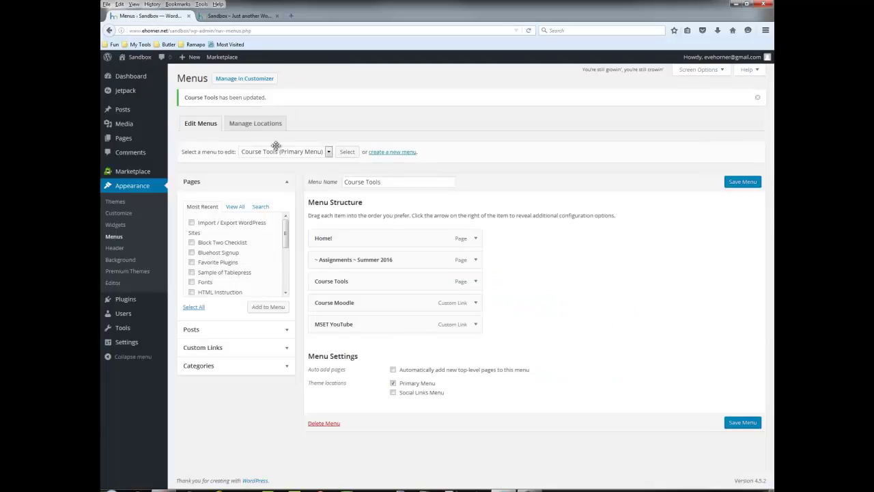
left_click(393, 383)
left_click(393, 393)
left_click(393, 384)
left_click(731, 424)
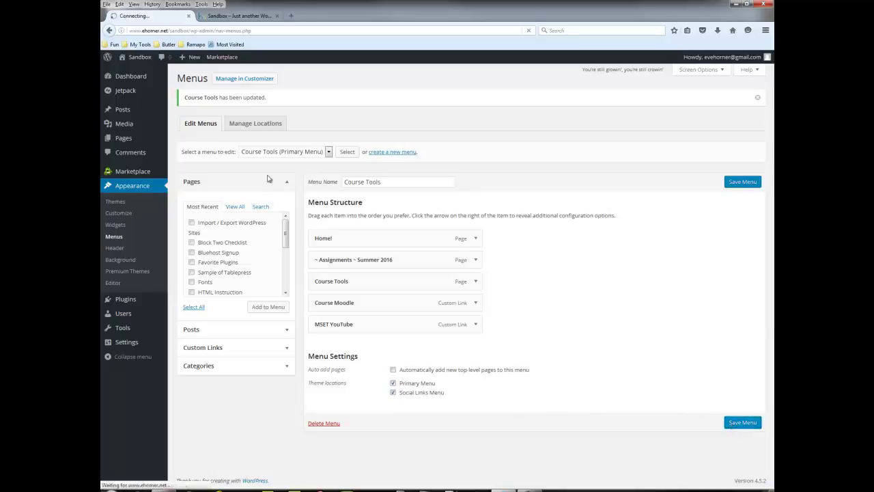
Reload the Sandbox front page to check how the social links menu is displayed
left_click(232, 19)
right_click(124, 110)
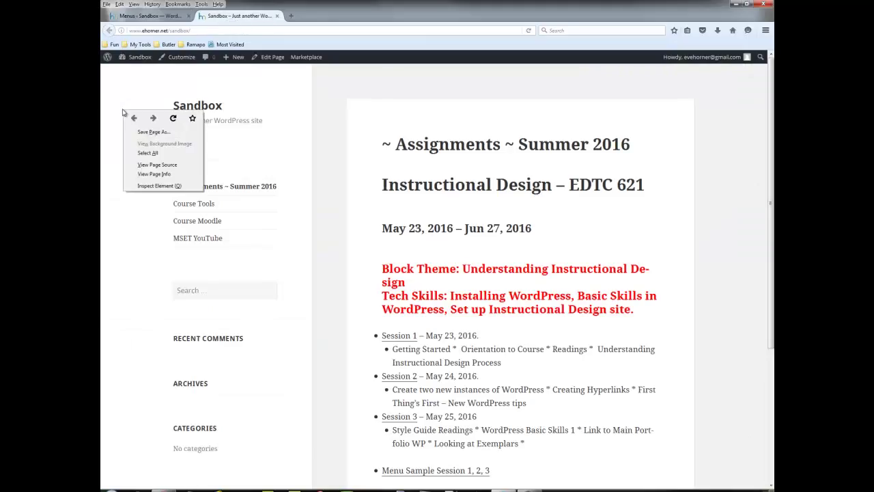
left_click(174, 119)
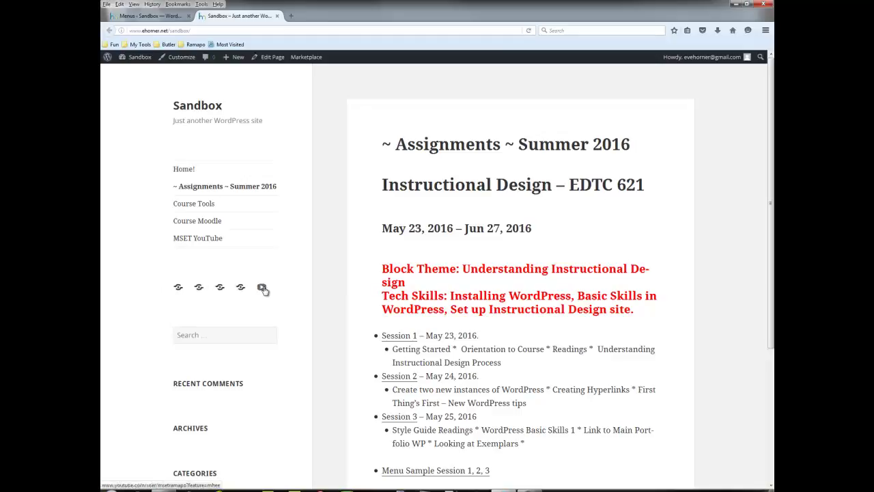
Remove the Course Tools menu from the Social Links Menu theme location
left_click(159, 16)
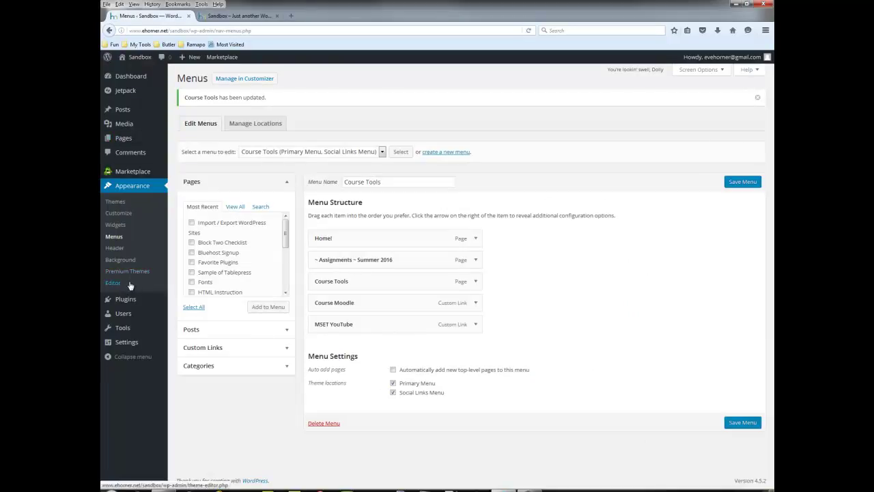
left_click(392, 393)
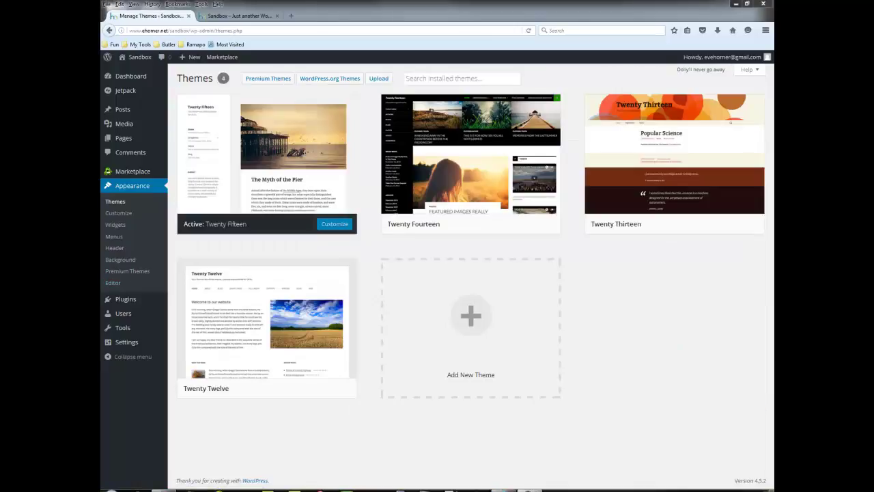